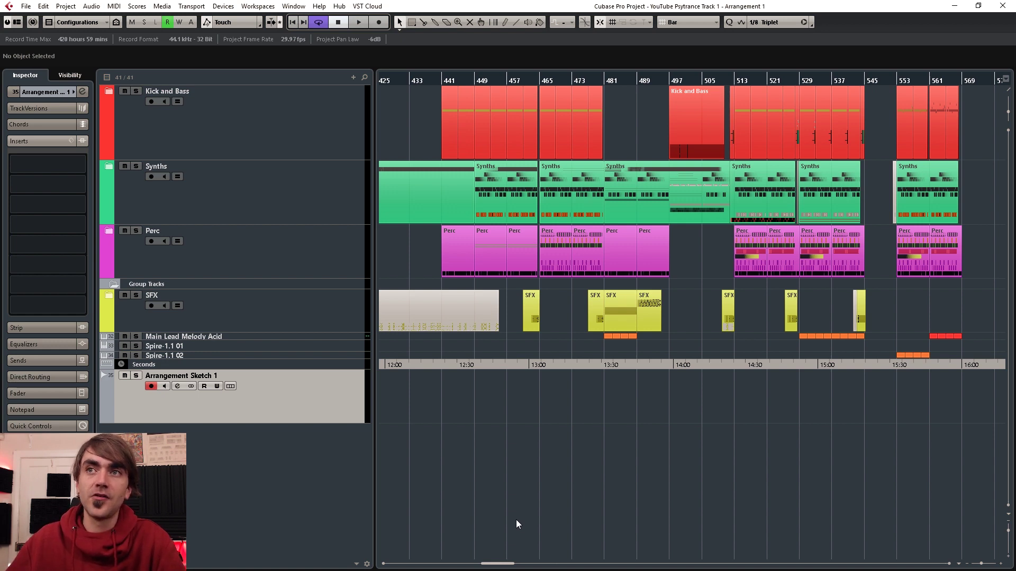
Go to the start of the project and review the Intro and Kick And Bass parts on Arrangement Sketch 1.
{"action": "scroll", "coordinate": [516, 520], "scroll_direction": "left", "scroll_amount": 10}
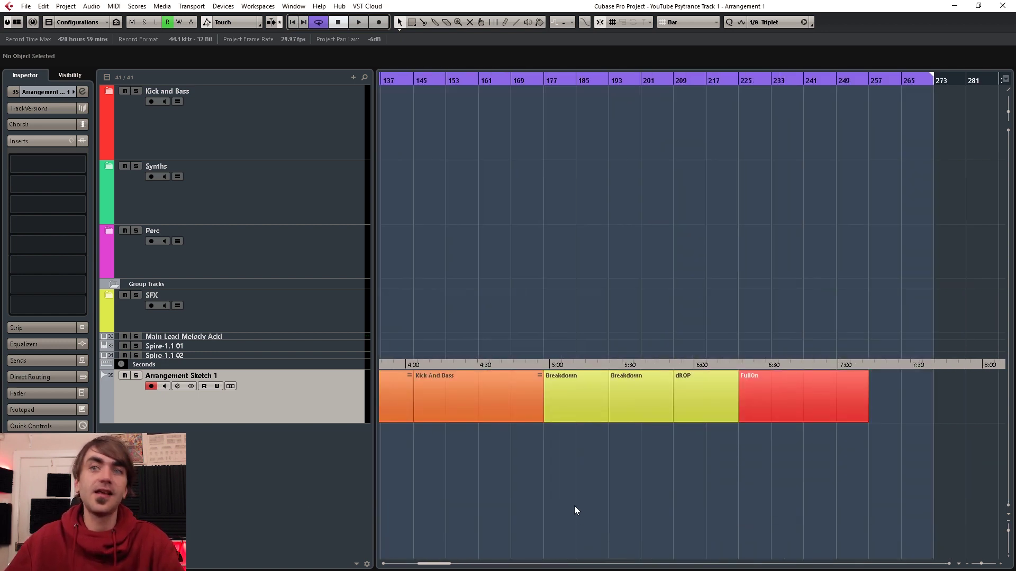
{"action": "scroll", "coordinate": [574, 506], "scroll_direction": "left", "scroll_amount": 5}
{"action": "left_click", "coordinate": [447, 407]}
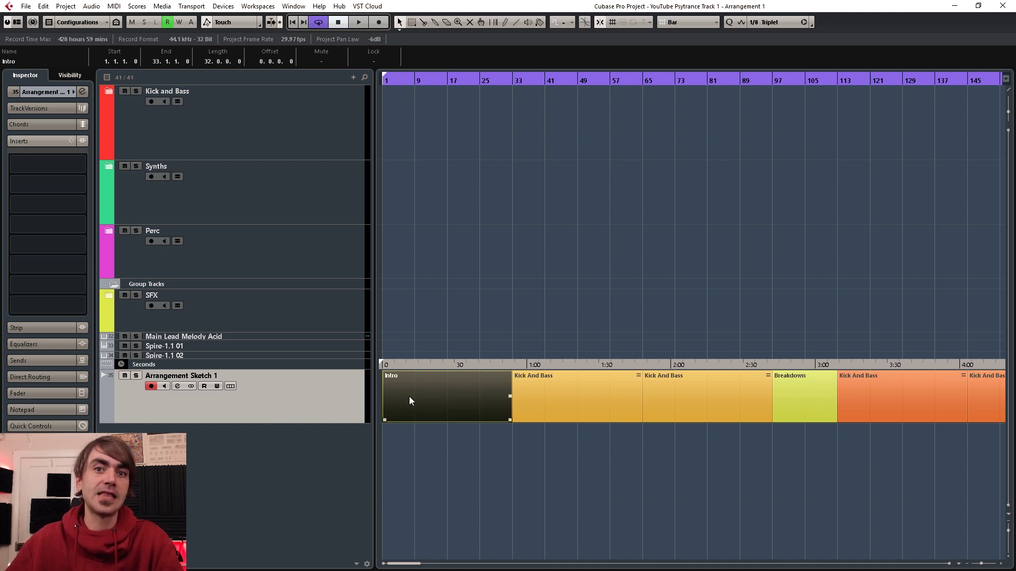
{"action": "left_click", "coordinate": [439, 447]}
{"action": "left_click", "coordinate": [440, 388]}
{"action": "left_click_drag", "start_coordinate": [502, 420], "coordinate": [508, 421]}
{"action": "left_click", "coordinate": [582, 418]}
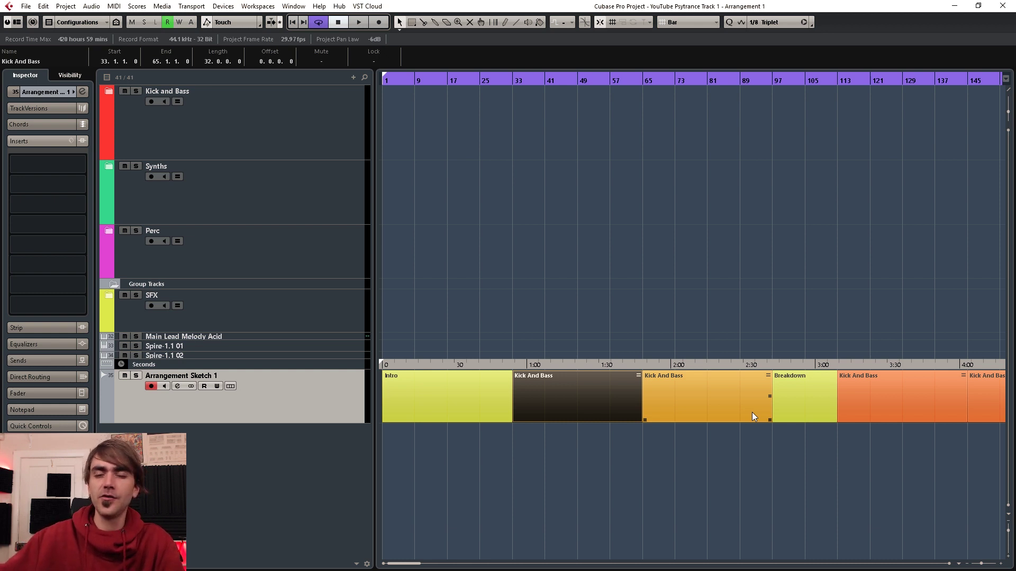
Duplicate the Arrangement Sketch 1 track and delete all the copied parts from the duplicate.
{"action": "key", "text": "shift+f"}
{"action": "right_click", "coordinate": [292, 416]}
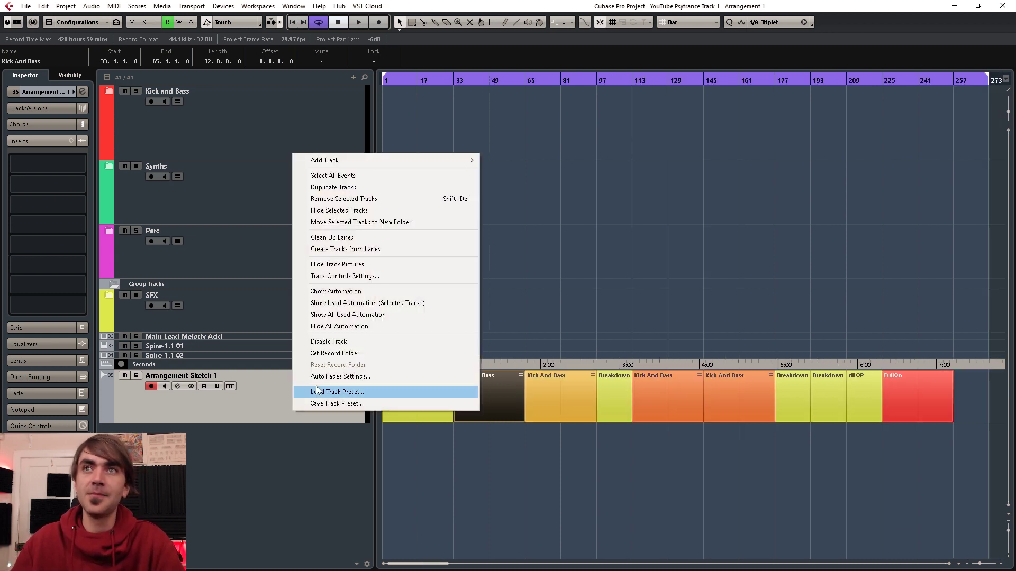
{"action": "left_click", "coordinate": [337, 188]}
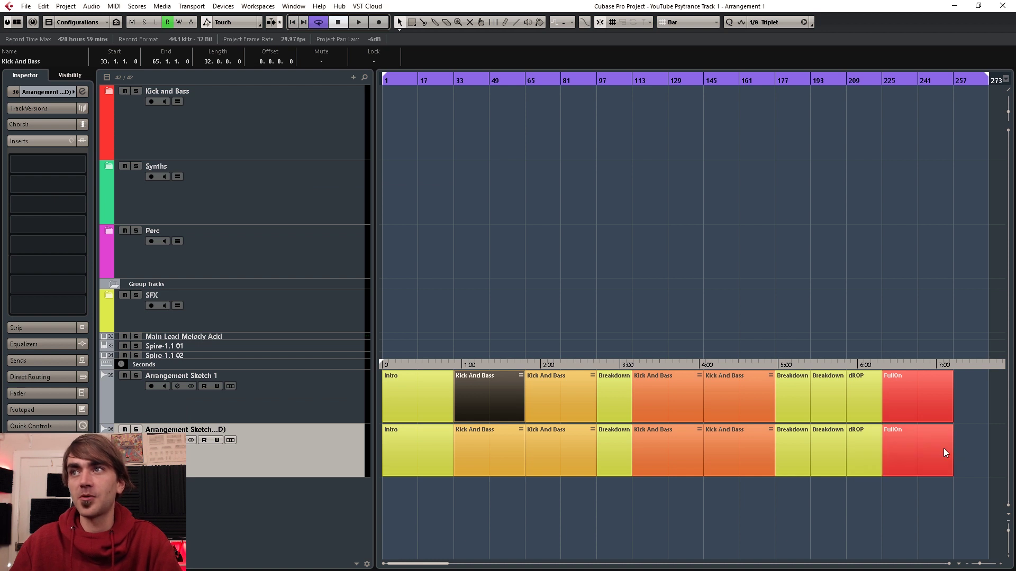
{"action": "left_click_drag", "start_coordinate": [944, 448], "coordinate": [414, 466]}
{"action": "key", "text": "Delete"}
Rename the duplicated track Arrangement Sketch 2.
{"action": "double_click", "coordinate": [228, 431]}
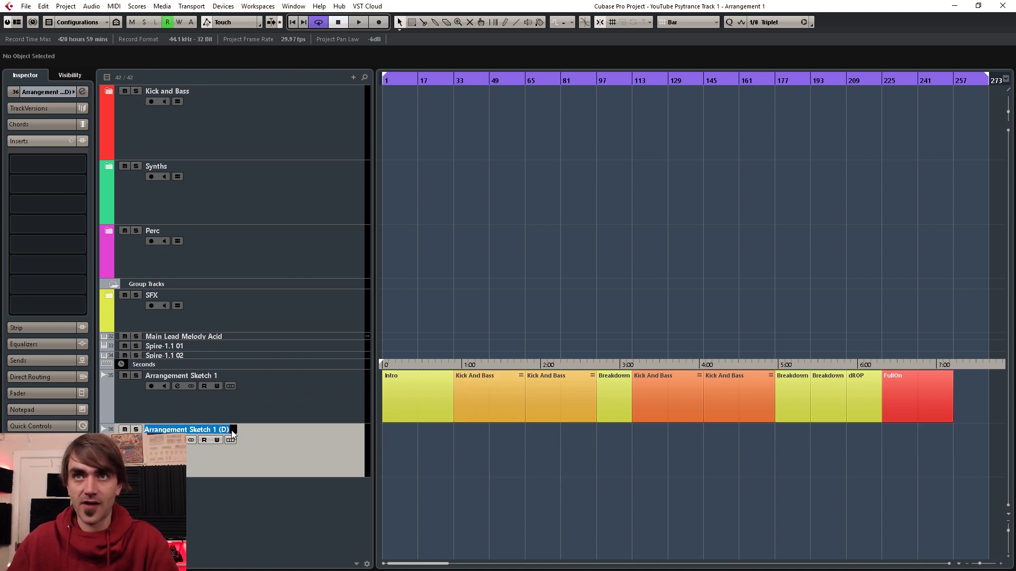
{"action": "key", "text": "End"}
{"action": "key", "text": "BackSpace"}
{"action": "key", "text": "BackSpace"}
{"action": "key", "text": "BackSpace"}
{"action": "key", "text": "BackSpace"}
{"action": "key", "text": "BackSpace"}
{"action": "type", "text": "2"}
{"action": "left_click", "coordinate": [309, 408]}
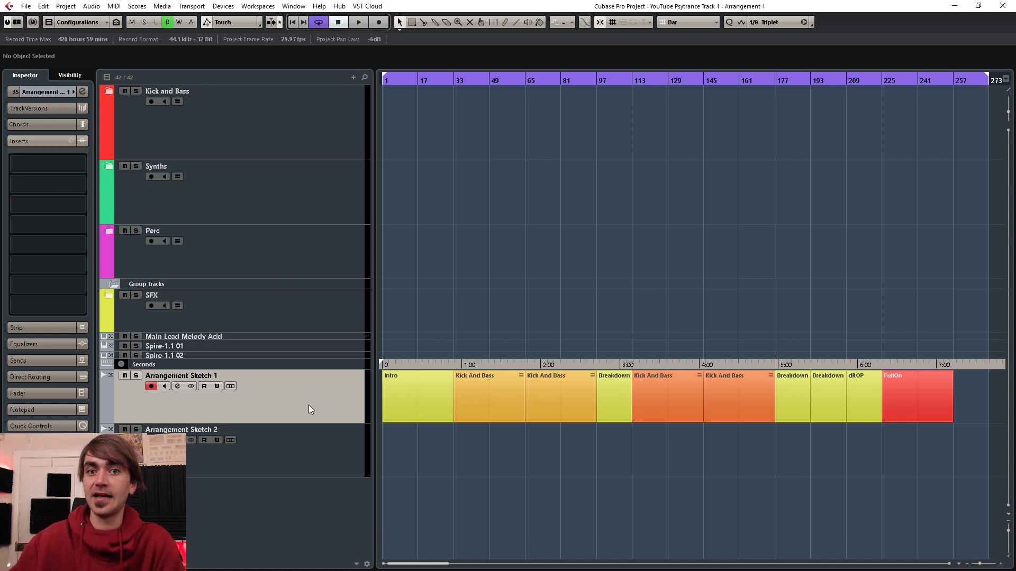
Copy a Kick And Bass part to Arrangement Sketch 2 at bar 65 with a Bar grid and rename it Perc.
{"action": "left_click", "coordinate": [468, 465]}
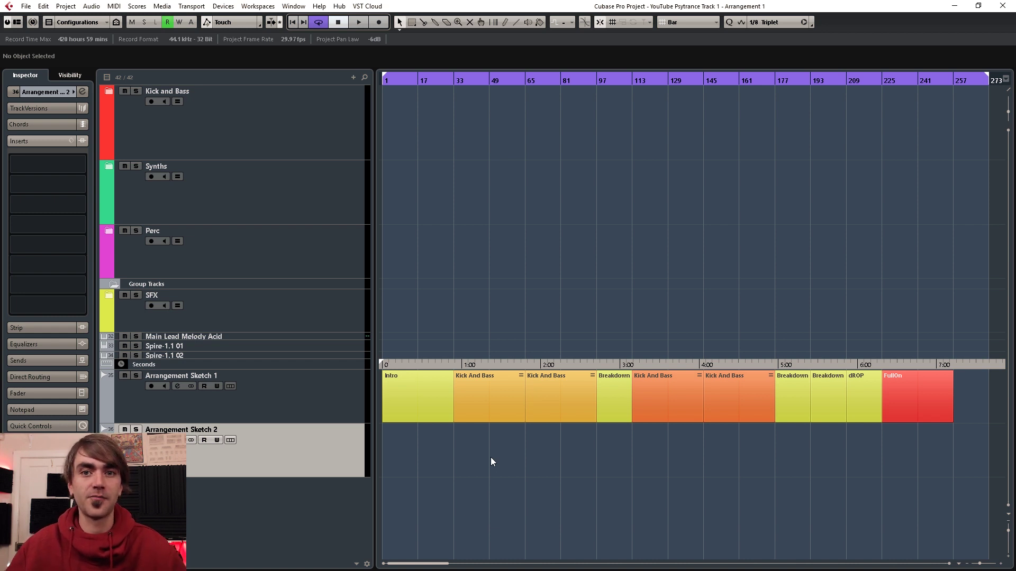
{"action": "mouse_move", "coordinate": [477, 389]}
{"action": "left_mouse_down"}
{"action": "mouse_move", "coordinate": [551, 427]}
{"action": "mouse_move", "coordinate": [525, 445]}
{"action": "mouse_move", "coordinate": [539, 440]}
{"action": "left_mouse_up"}
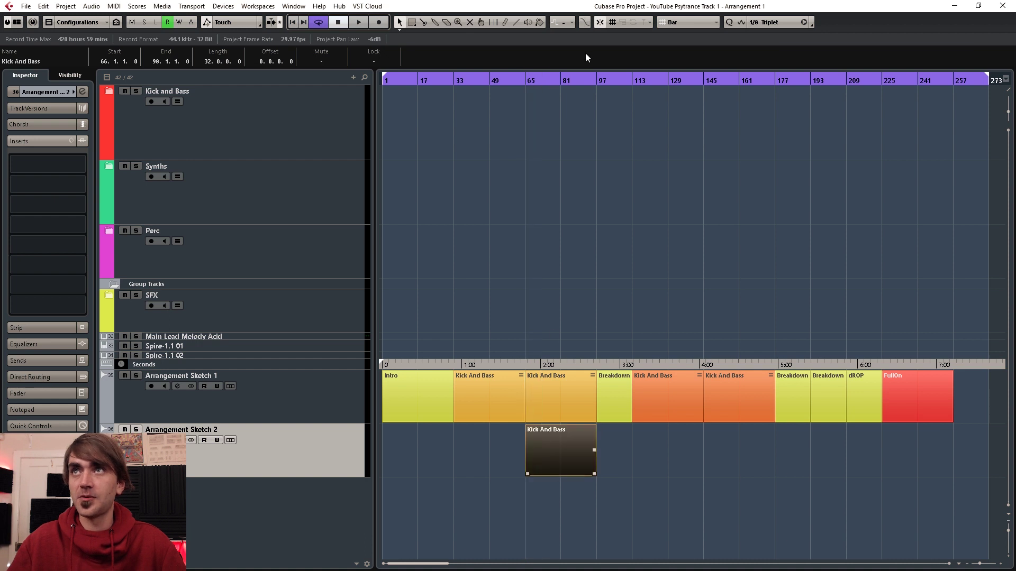
{"action": "left_click", "coordinate": [687, 23]}
{"action": "left_click", "coordinate": [693, 37]}
Recolour the Perc part on Arrangement Sketch 2 blue and return to the Object Selection tool.
{"action": "left_click", "coordinate": [539, 22]}
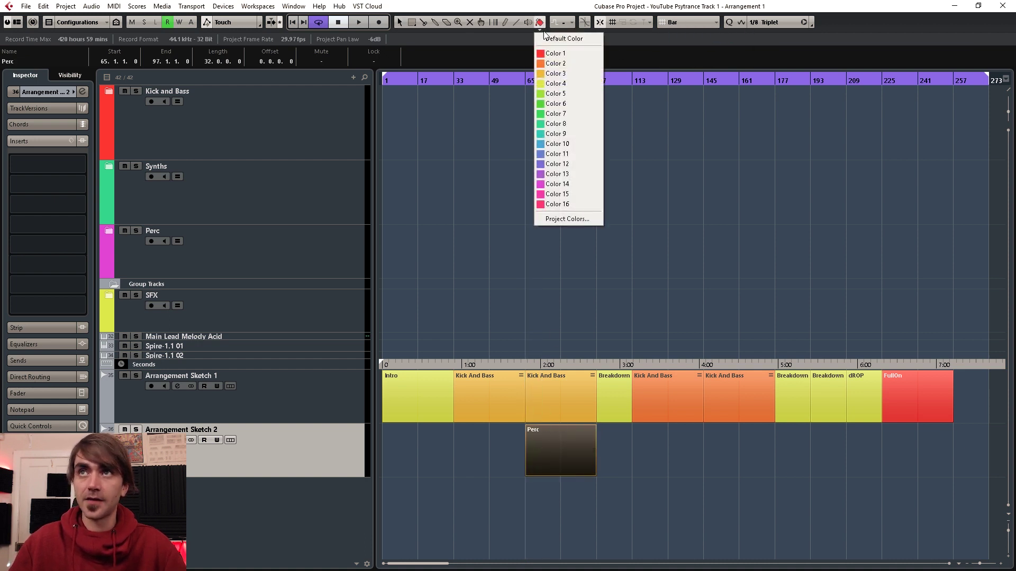
{"action": "left_click", "coordinate": [561, 147]}
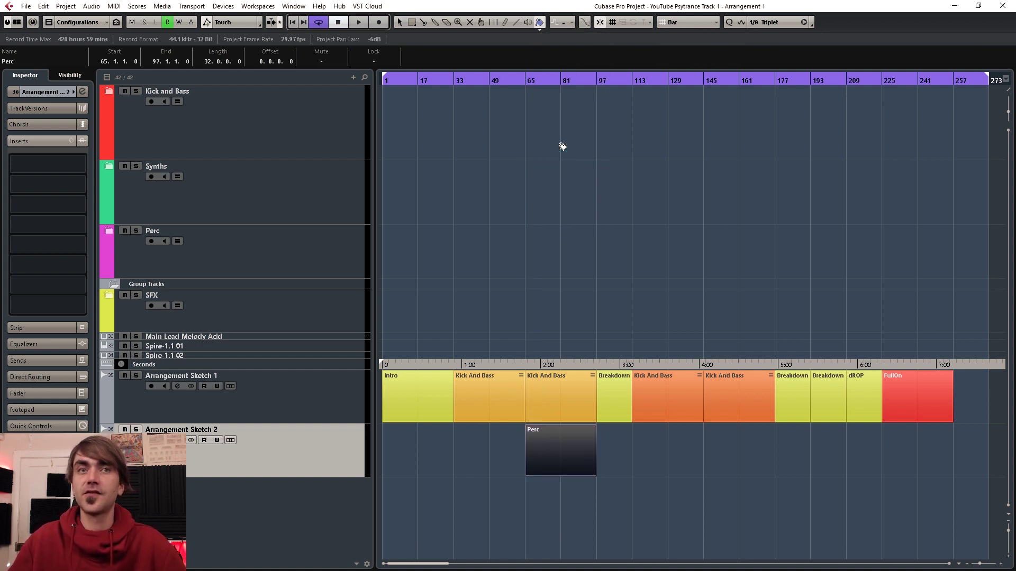
{"action": "right_click", "coordinate": [560, 233]}
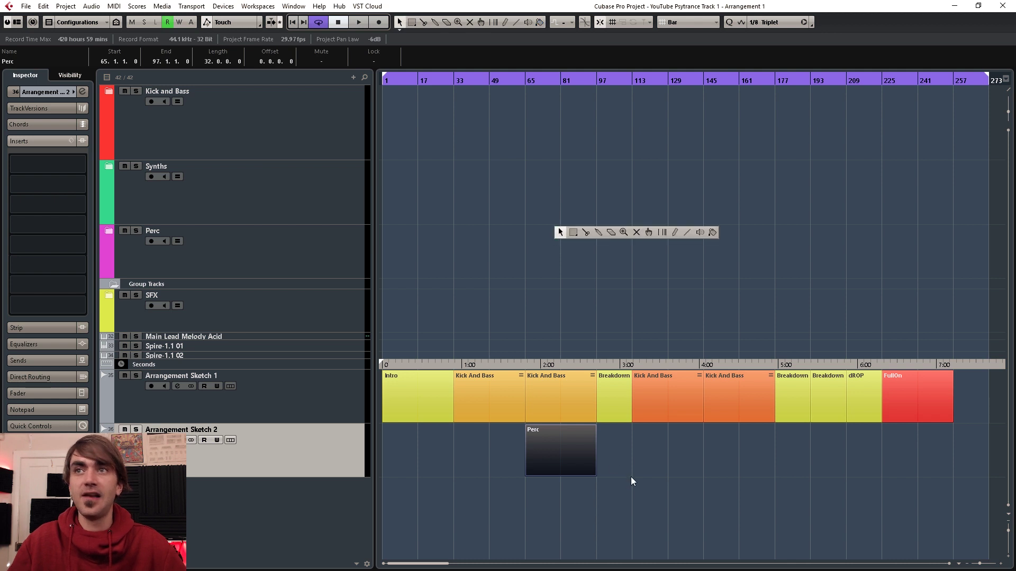
{"action": "left_click", "coordinate": [599, 494]}
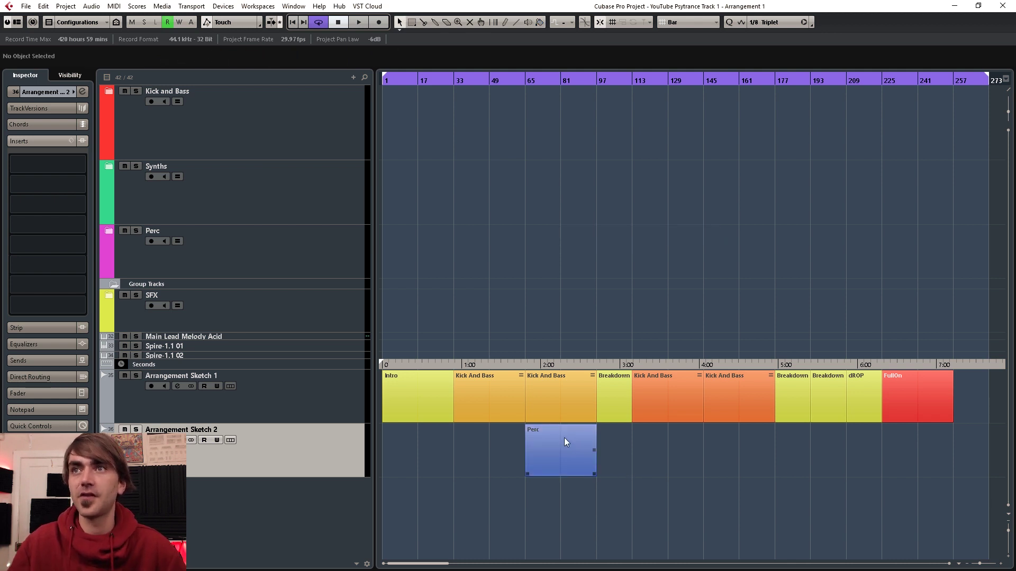
Copy the Perc part to create two consecutive parts from bar 113 to bar 177, recoloured with Color 15.
{"action": "left_click", "coordinate": [564, 437]}
{"action": "left_click_drag", "start_coordinate": [545, 455], "coordinate": [649, 449]}
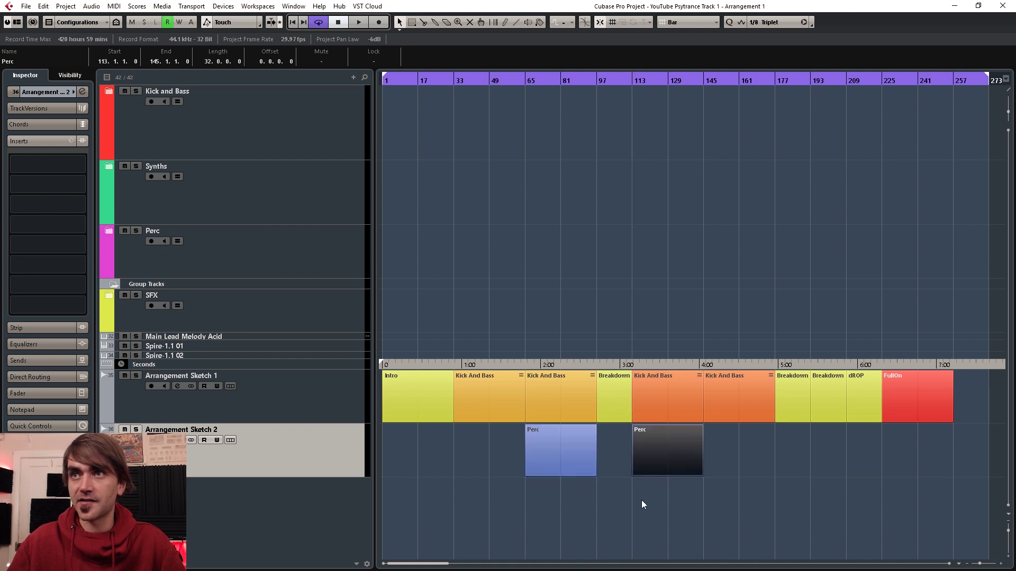
{"action": "left_click", "coordinate": [540, 25]}
{"action": "left_click", "coordinate": [553, 174]}
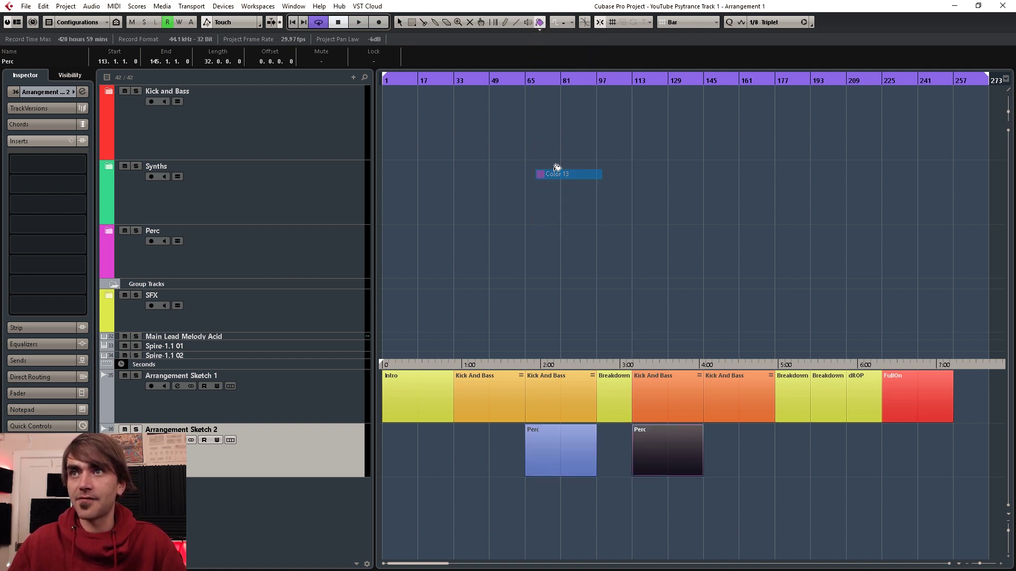
{"action": "left_click", "coordinate": [541, 22]}
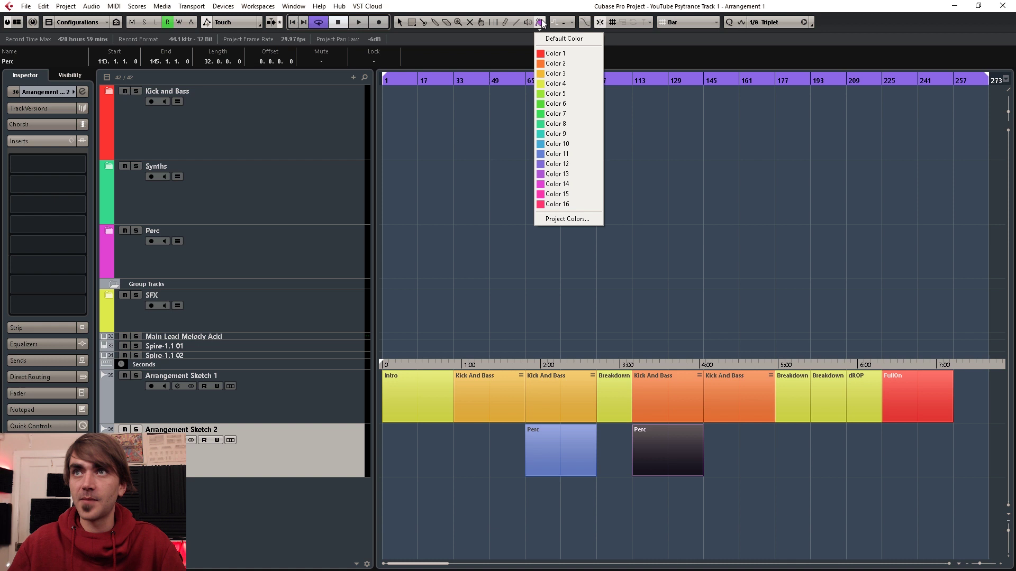
{"action": "left_click", "coordinate": [556, 194]}
{"action": "left_click_drag", "start_coordinate": [670, 471], "coordinate": [741, 472]}
Duplicate the Arrangement Sketch 2 track to hold the Synths parts.
{"action": "right_click", "coordinate": [218, 507]}
{"action": "right_click", "coordinate": [133, 468]}
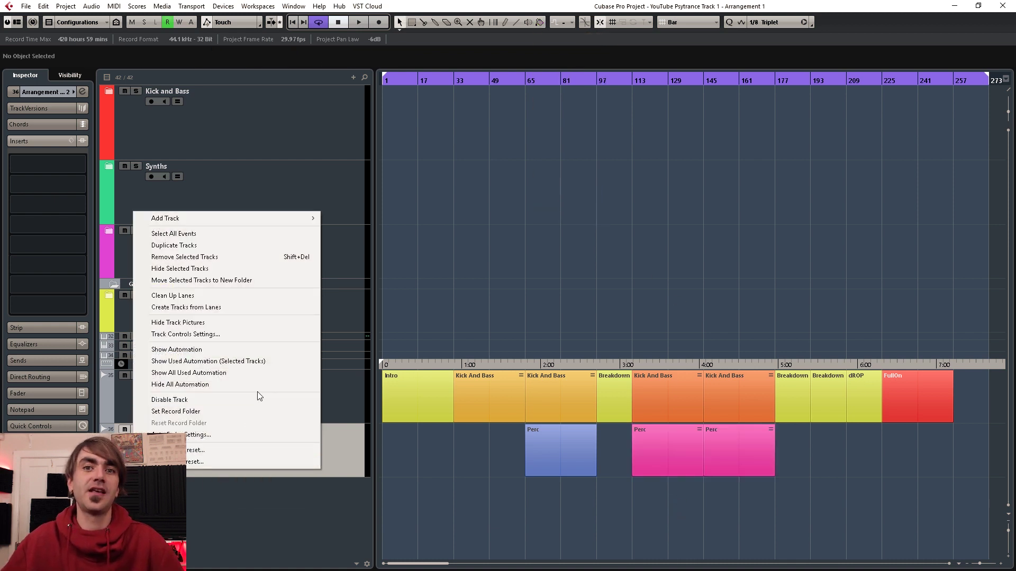
{"action": "left_click", "coordinate": [179, 245]}
Recolour the Synths part at bar 65 with Color 7 and make bars 97 to 113 a separate teal part.
{"action": "left_click", "coordinate": [593, 509]}
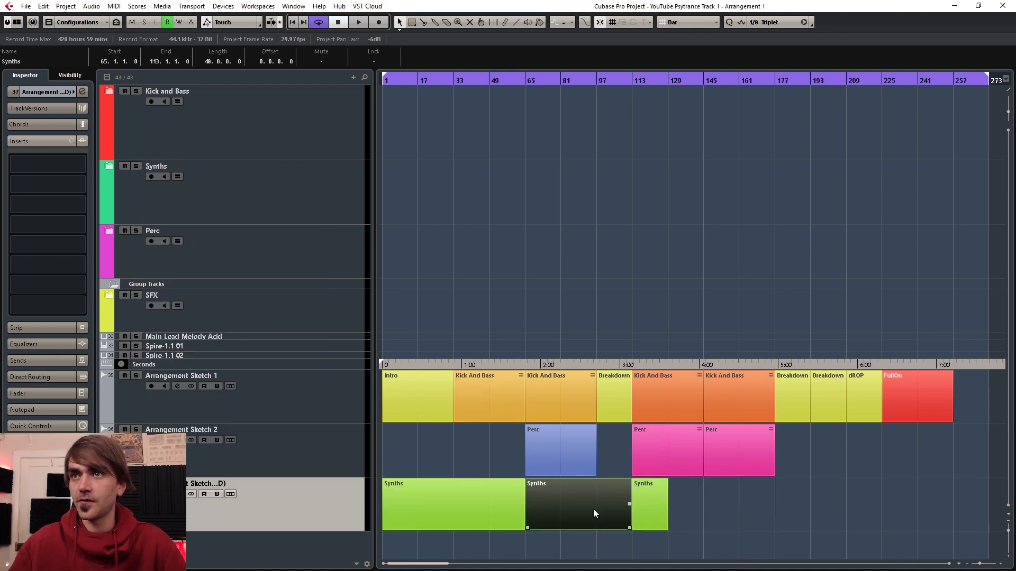
{"action": "left_click", "coordinate": [540, 24]}
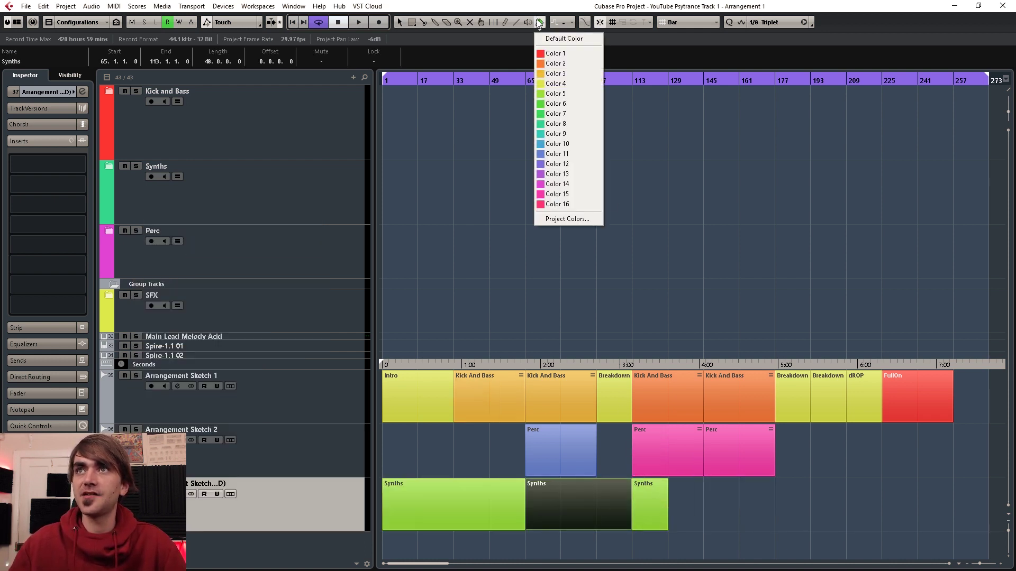
{"action": "left_click", "coordinate": [561, 114]}
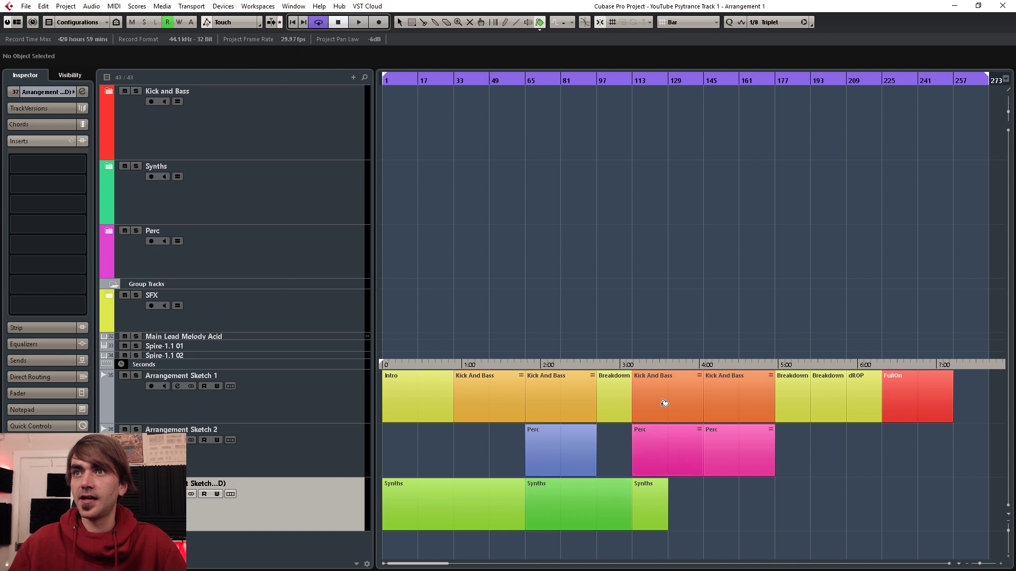
{"action": "left_click", "coordinate": [608, 506]}
{"action": "key", "text": "1"}
{"action": "left_click", "coordinate": [635, 481]}
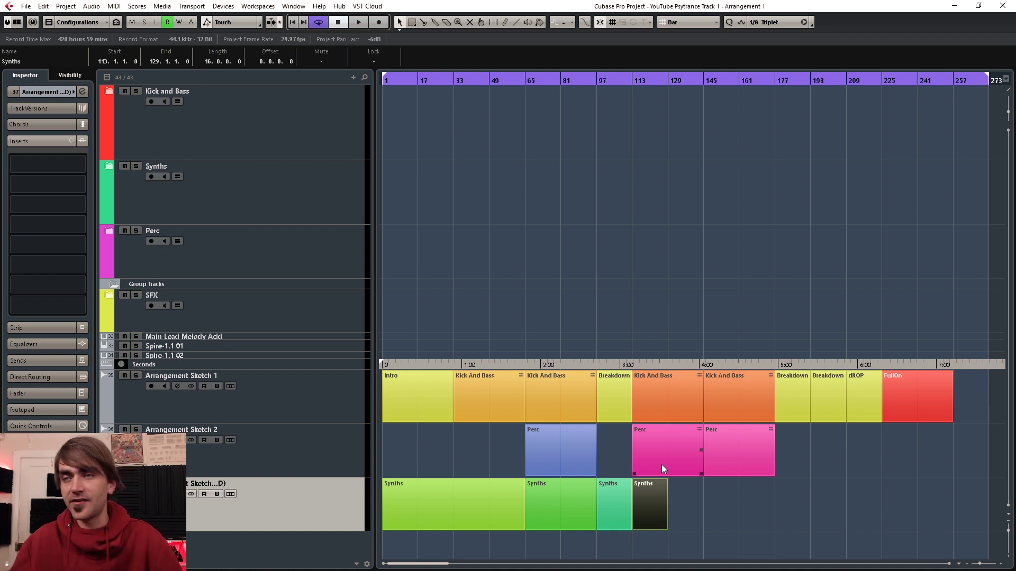
Copy the green and teal Synths parts along the track to fill bars 129 to 257, with the teal colour over bars 161 to 225.
{"action": "left_click", "coordinate": [699, 525]}
{"action": "left_click_drag", "start_coordinate": [587, 502], "coordinate": [706, 498]}
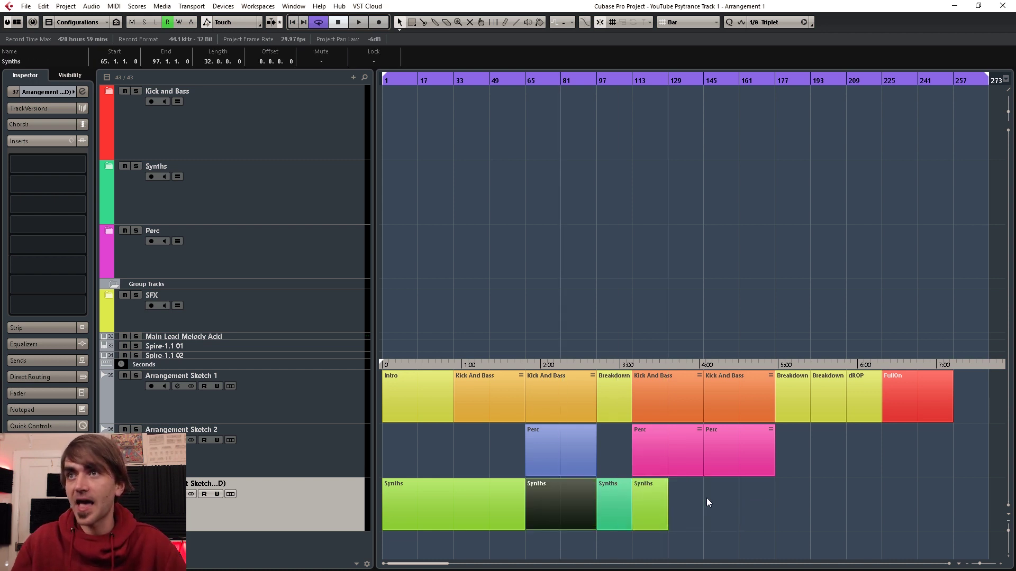
{"action": "left_click", "coordinate": [618, 522]}
{"action": "left_click_drag", "start_coordinate": [618, 521], "coordinate": [883, 528]}
{"action": "left_click", "coordinate": [822, 513]}
{"action": "left_click_drag", "start_coordinate": [683, 509], "coordinate": [899, 509]}
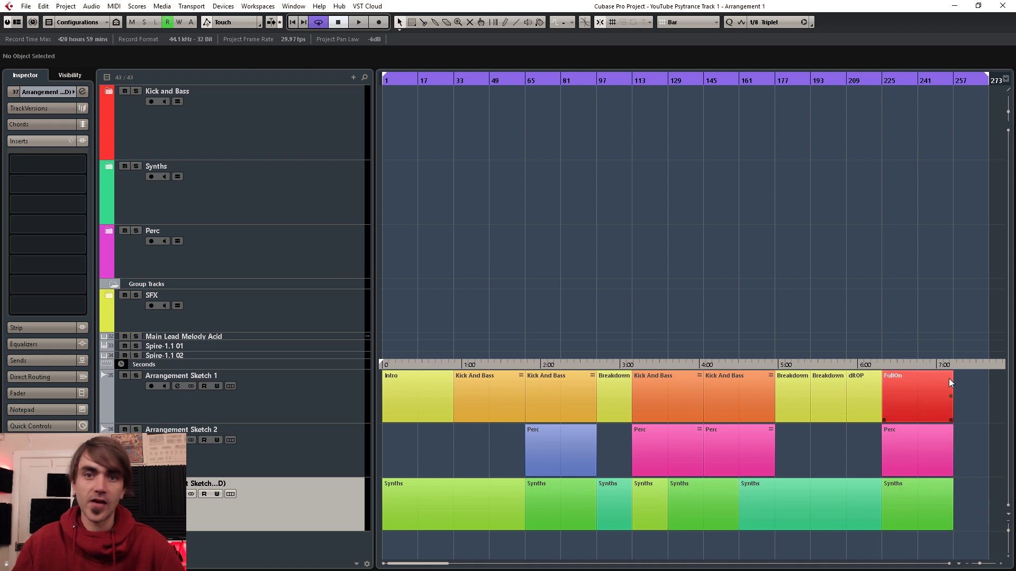
Check the sketched arrangement's length against the Seconds ruler by placing the playhead near 7:00.
{"action": "left_click", "coordinate": [943, 364]}
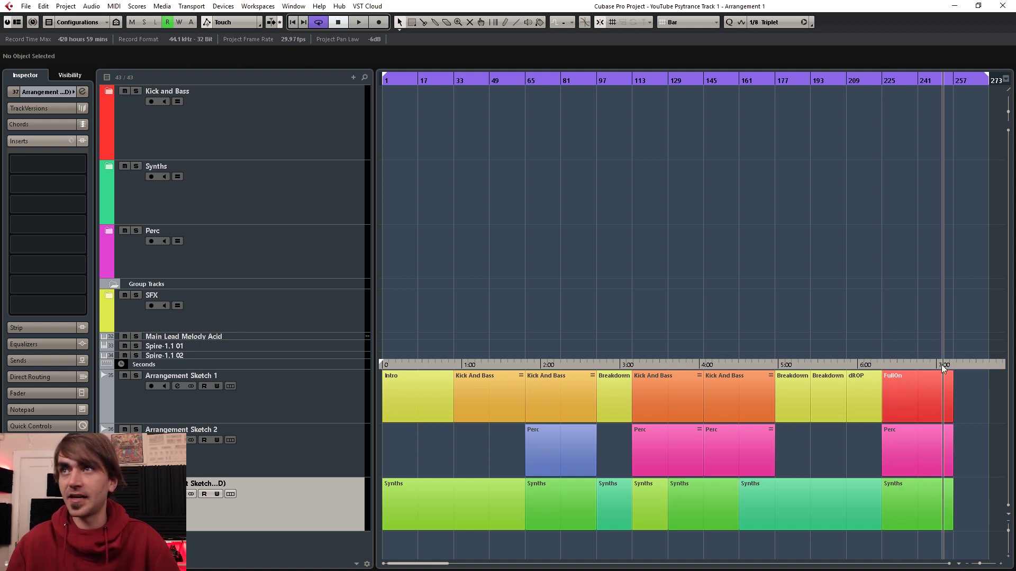
{"action": "left_click", "coordinate": [296, 365]}
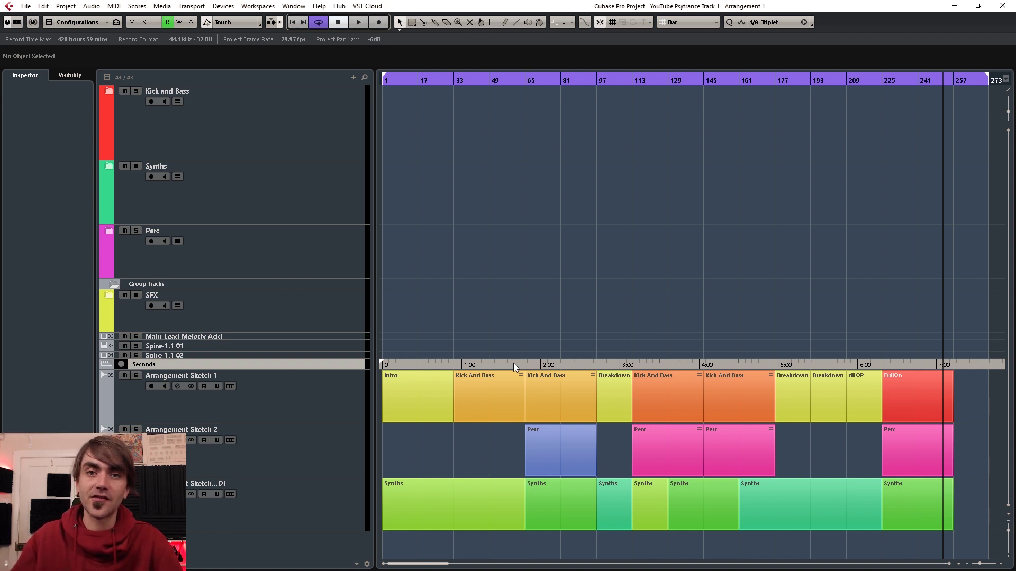
Try copying the first Synths folder part from bar 417 to bar 1, and undo the copy.
{"action": "key", "text": "g"}
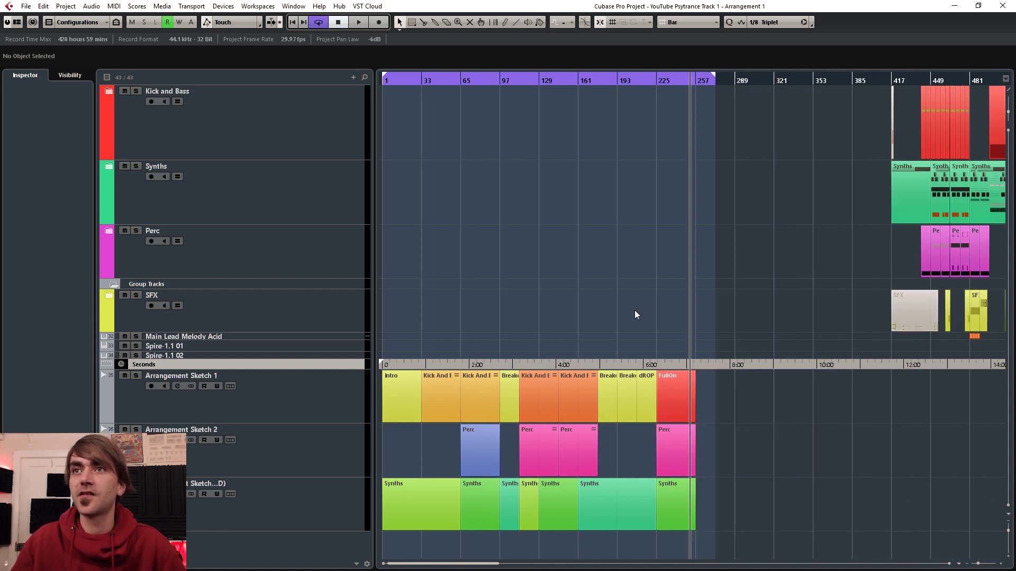
{"action": "left_click_drag", "start_coordinate": [905, 183], "coordinate": [386, 195]}
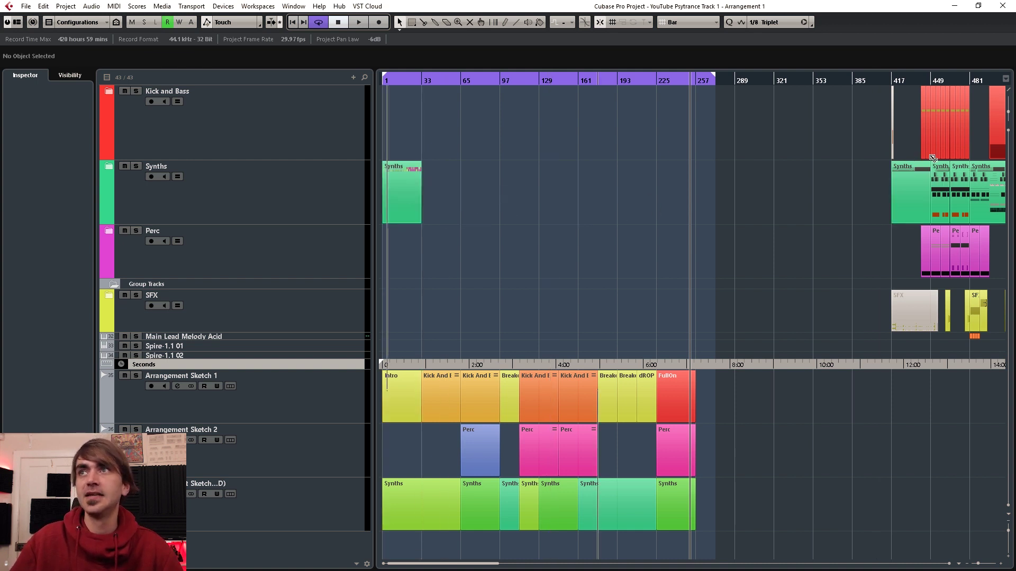
{"action": "left_click", "coordinate": [924, 132]}
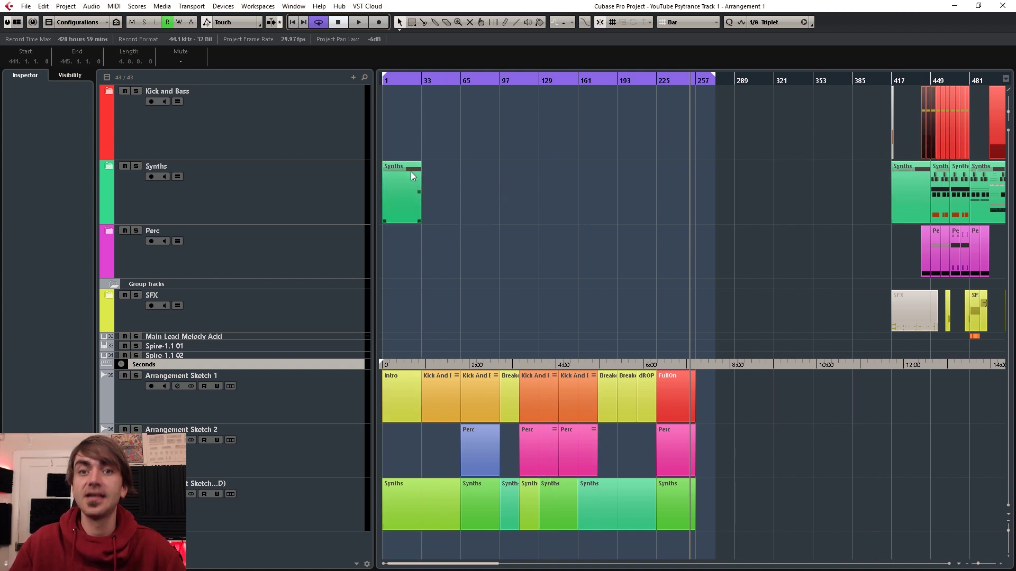
{"action": "key", "text": "ctrl+z"}
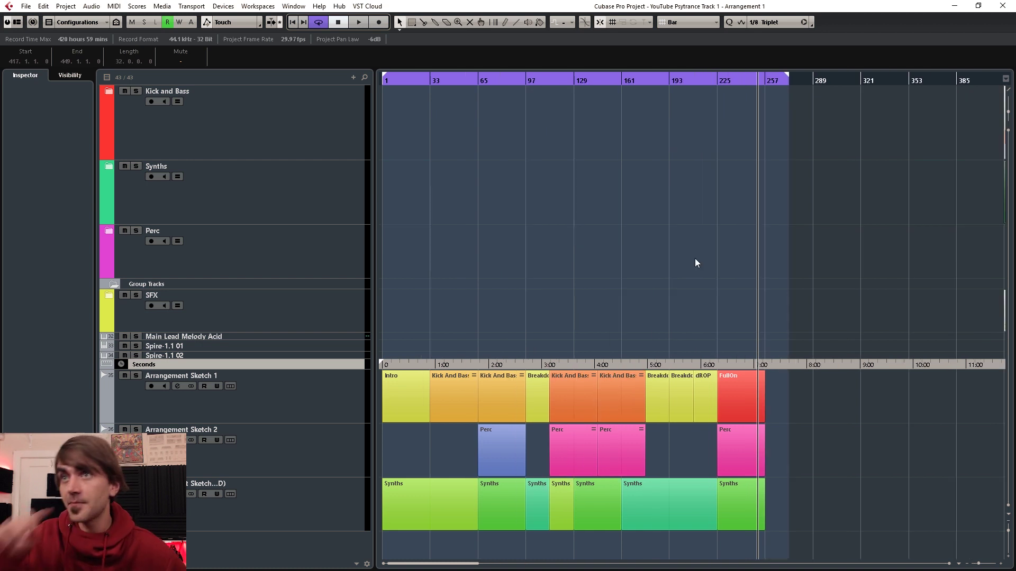
Play the filled-in arrangement from about bar 65, near the second Kick And Bass part.
{"action": "key", "text": "shift+f"}
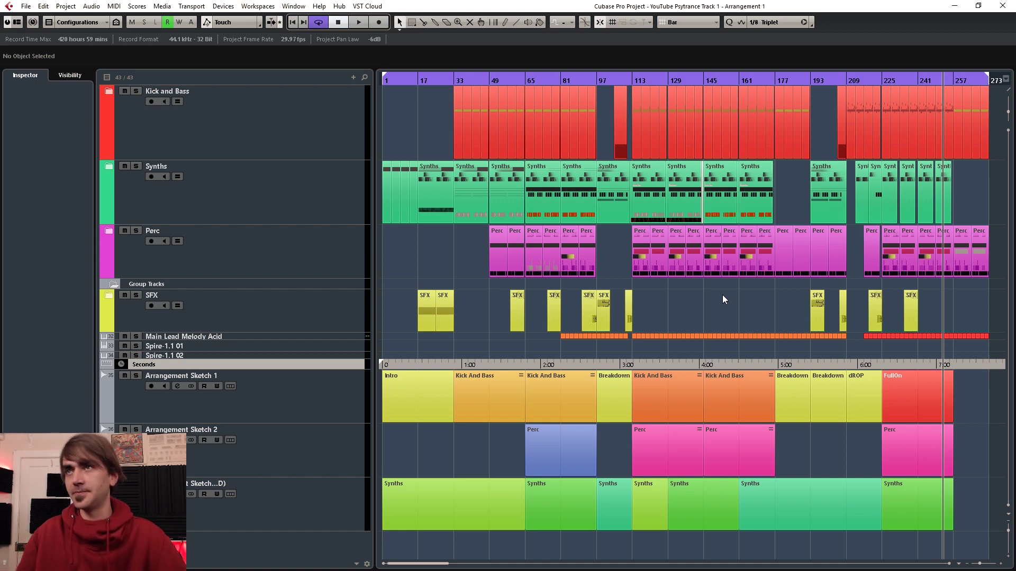
{"action": "key", "text": "h"}
{"action": "left_click", "coordinate": [589, 79]}
{"action": "key", "text": "space"}
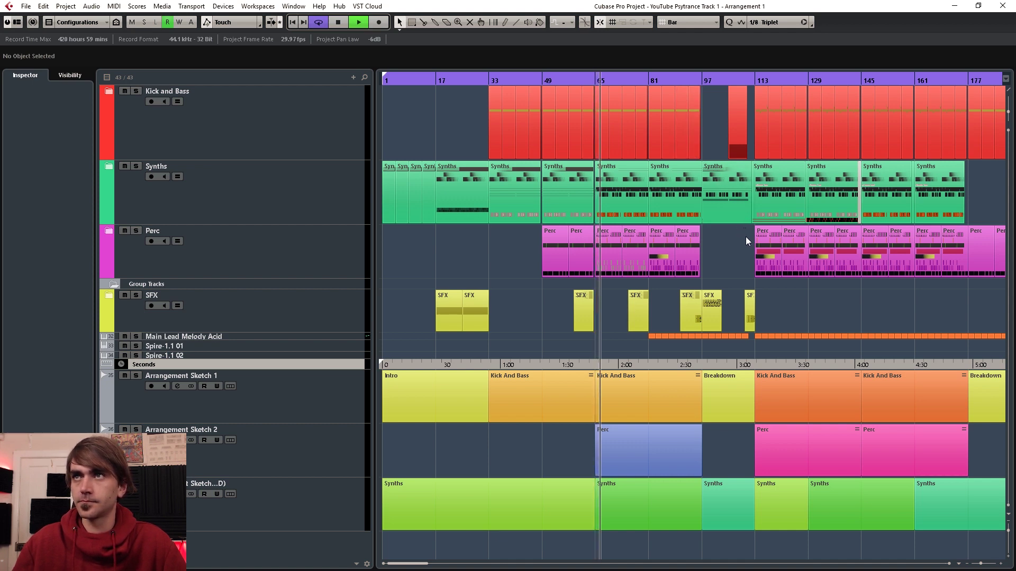
{"action": "scroll", "coordinate": [722, 248], "scroll_direction": "right", "scroll_amount": 2}
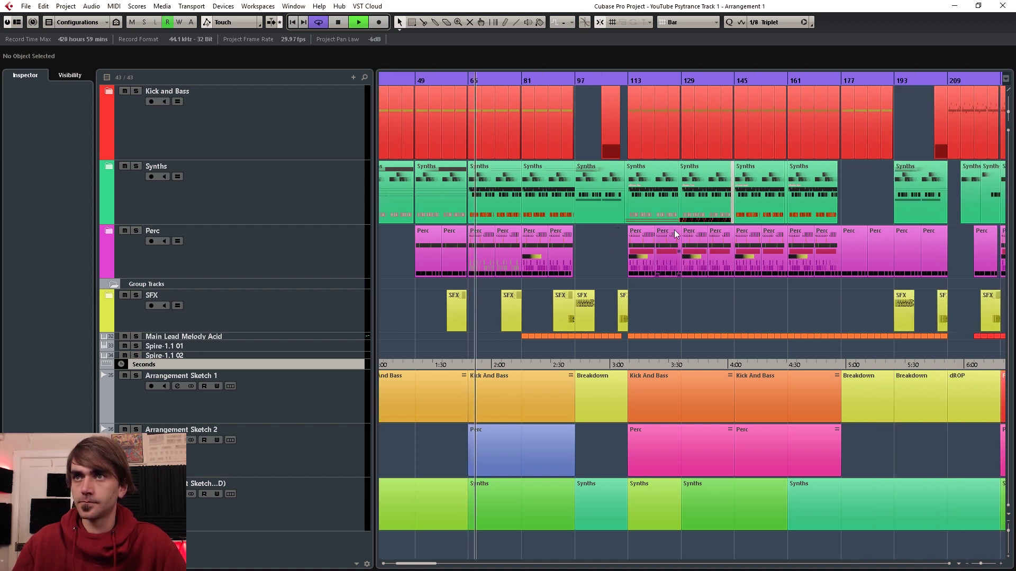
Move playback to the first Breakdown section and on to just before bar 193 to audition both passages.
{"action": "left_click", "coordinate": [590, 78]}
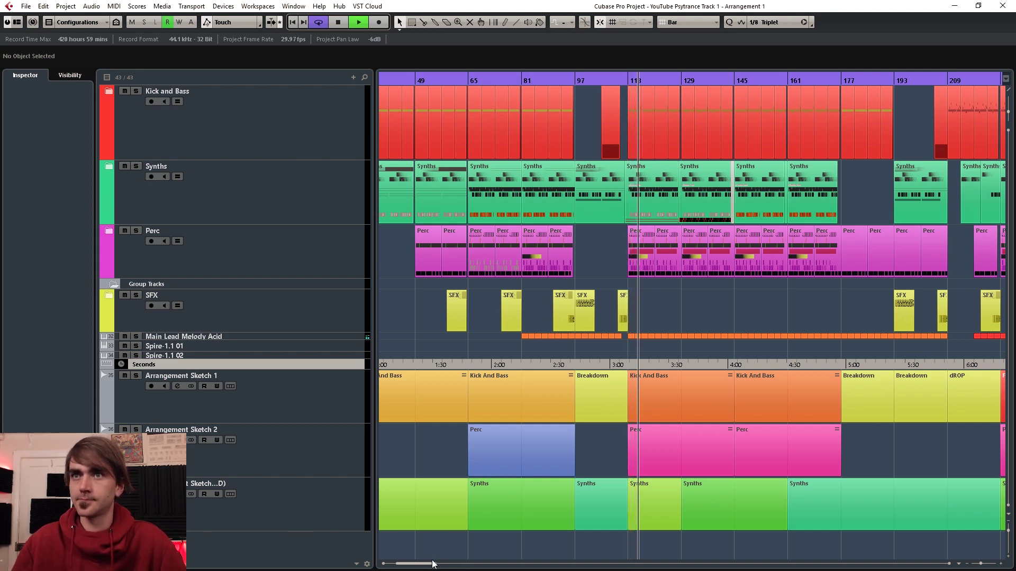
{"action": "left_click_drag", "start_coordinate": [413, 567], "coordinate": [420, 568]}
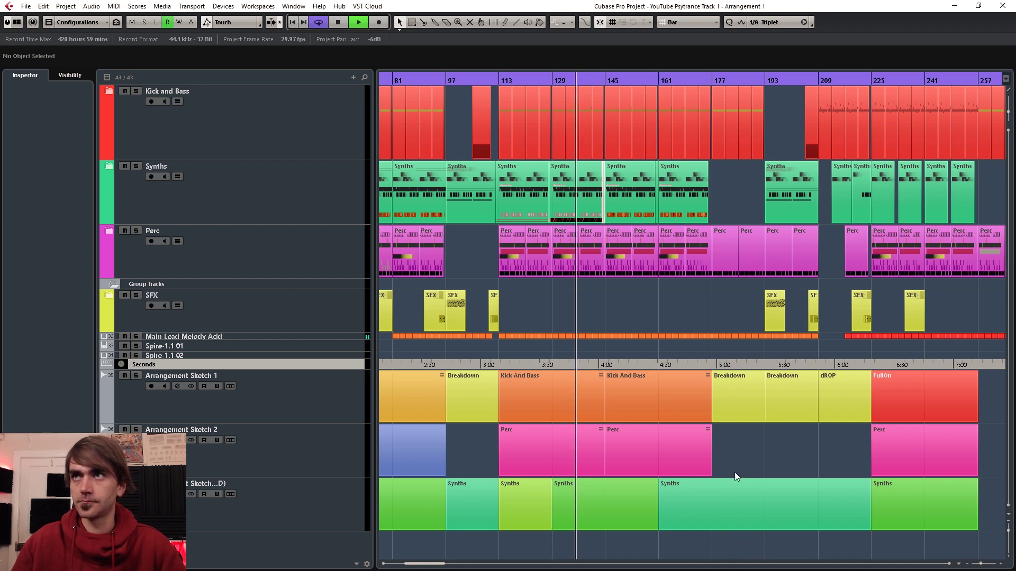
{"action": "left_click", "coordinate": [763, 80]}
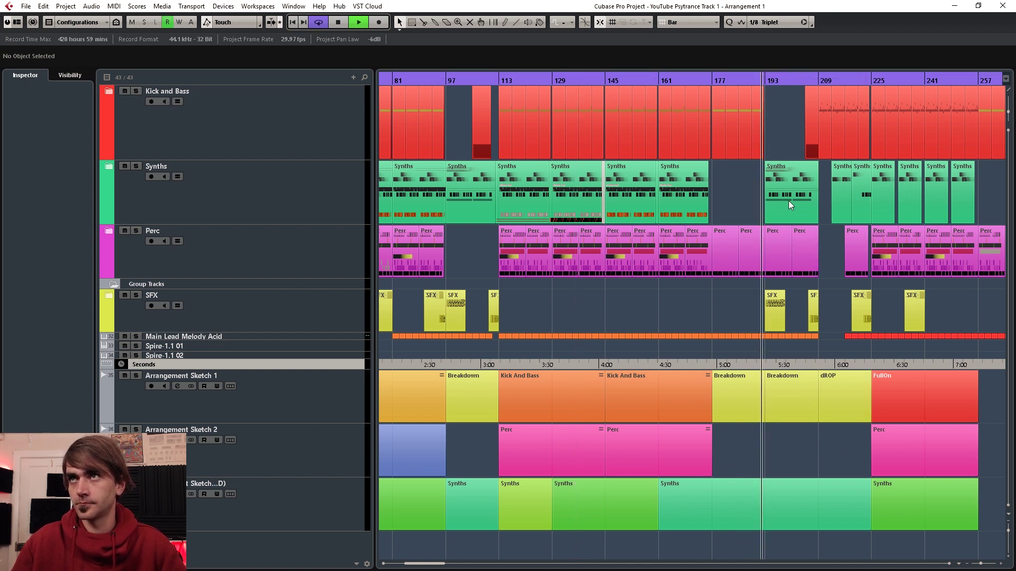
Follow playback through the dROP section and into the FullOn section past bar 241, and stop it.
{"action": "scroll", "coordinate": [811, 555], "scroll_direction": "right", "scroll_amount": 6}
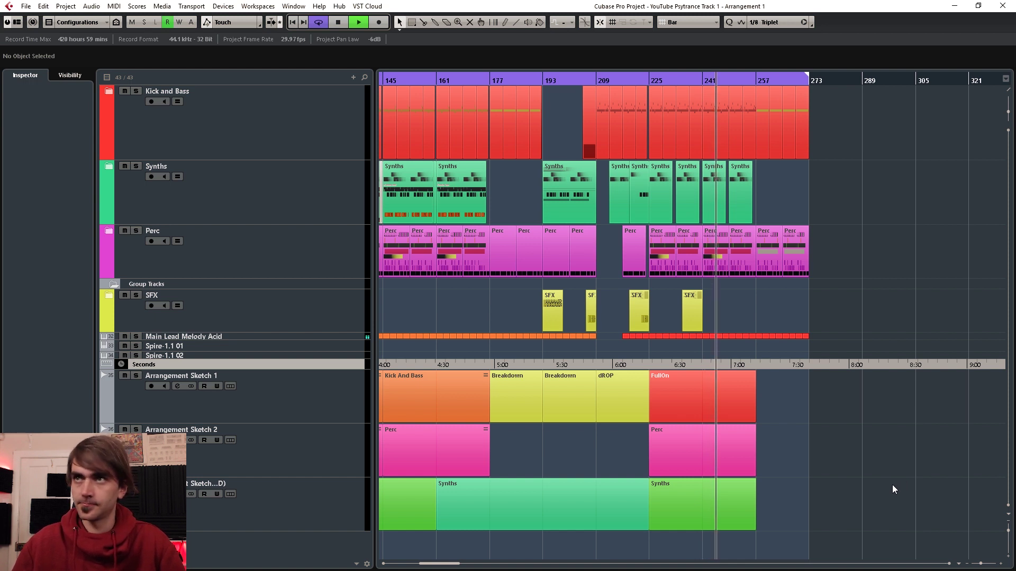
{"action": "key", "text": "space"}
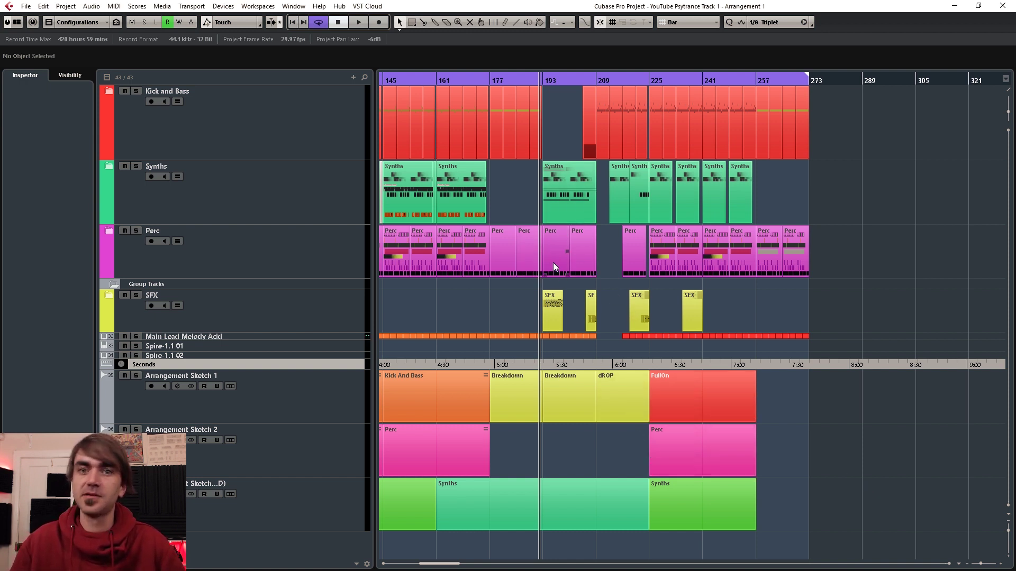
Compare the dROP part in Arrangement Sketch 1 with the Kick and Bass folder part starting at bar 209.
{"action": "left_click", "coordinate": [613, 398]}
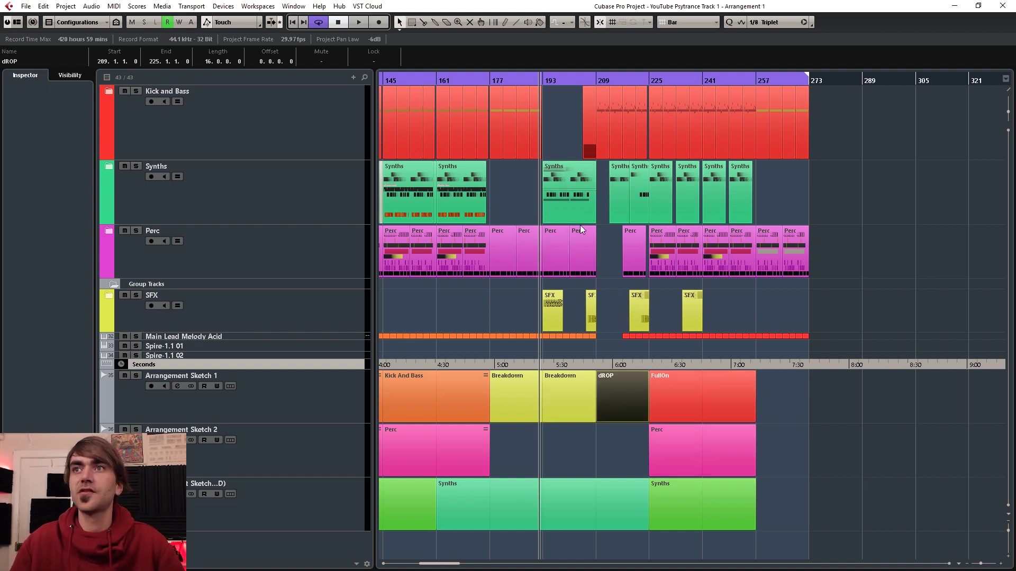
{"action": "left_click", "coordinate": [607, 141]}
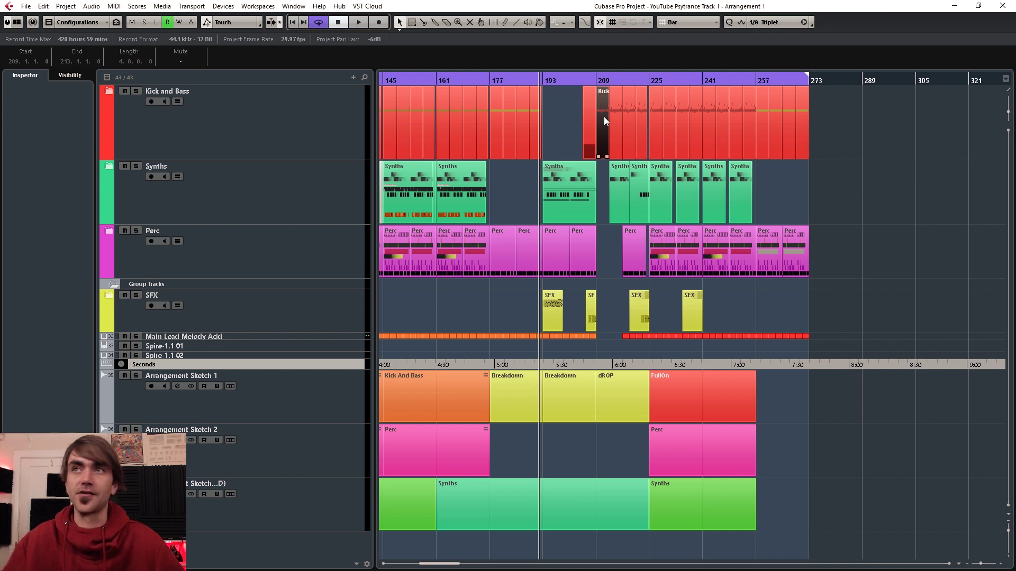
{"action": "left_click_drag", "start_coordinate": [604, 117], "coordinate": [627, 119]}
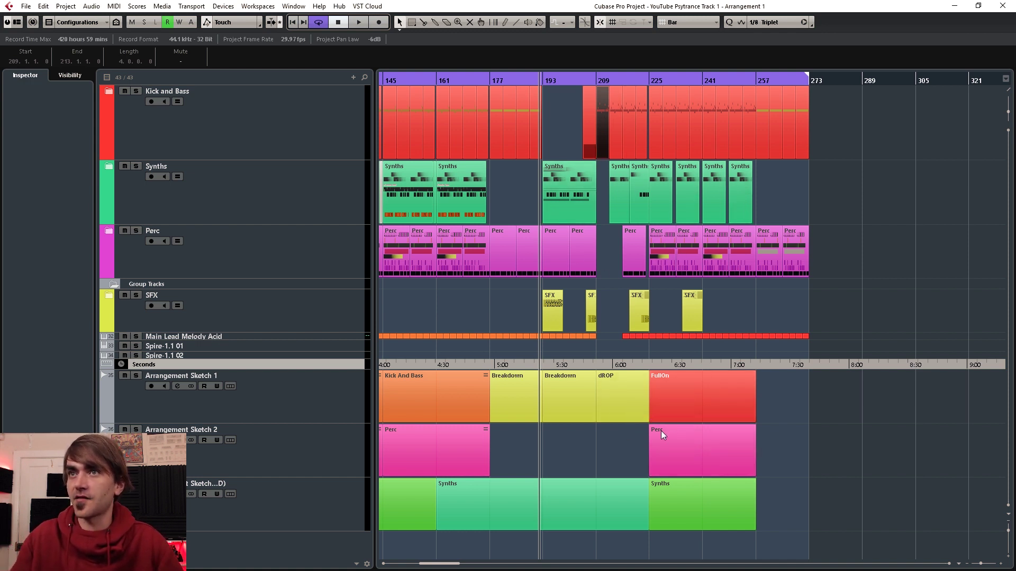
{"action": "left_click", "coordinate": [620, 439]}
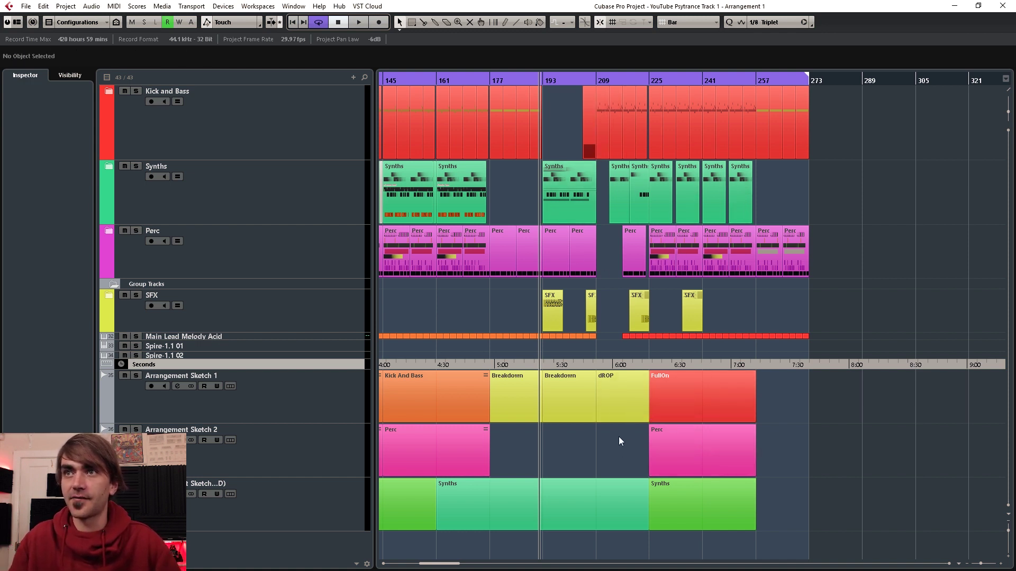
{"action": "left_click", "coordinate": [627, 406]}
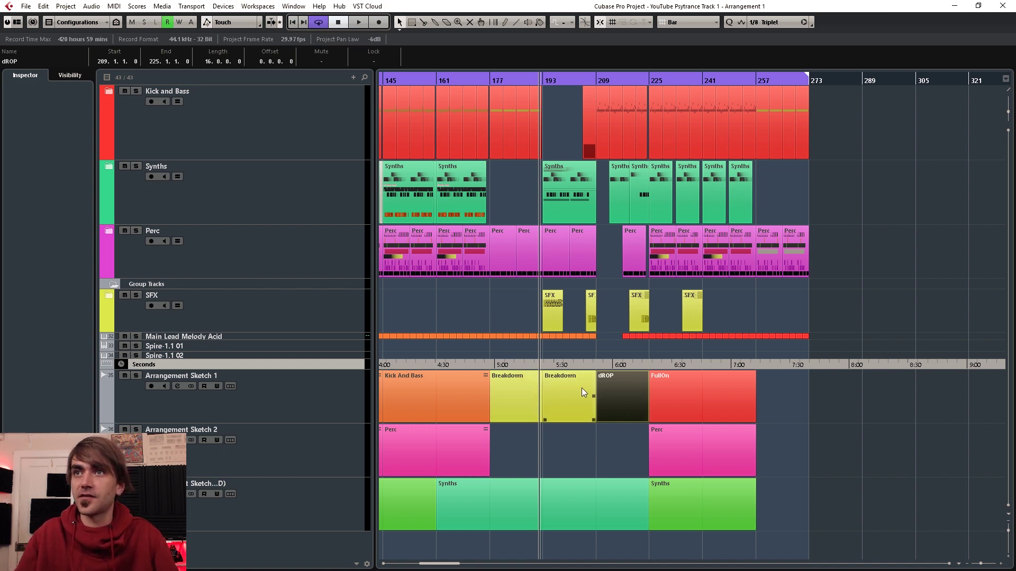